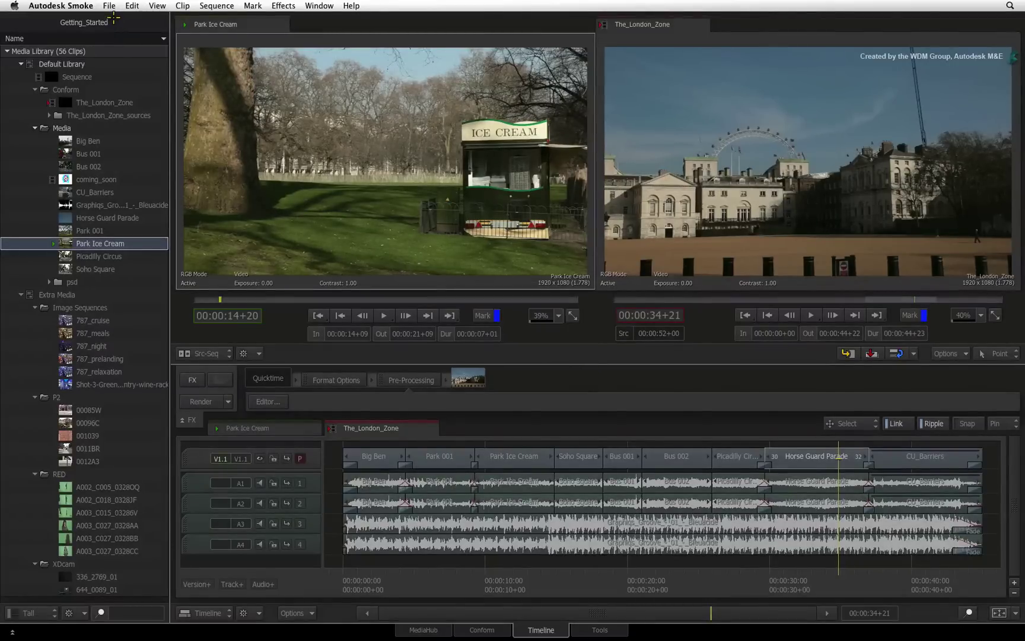
Step: Browse the File menu, then view Park Ice Cream's context menu and activate its source viewer
{"action": "left_click", "coordinate": [109, 6]}
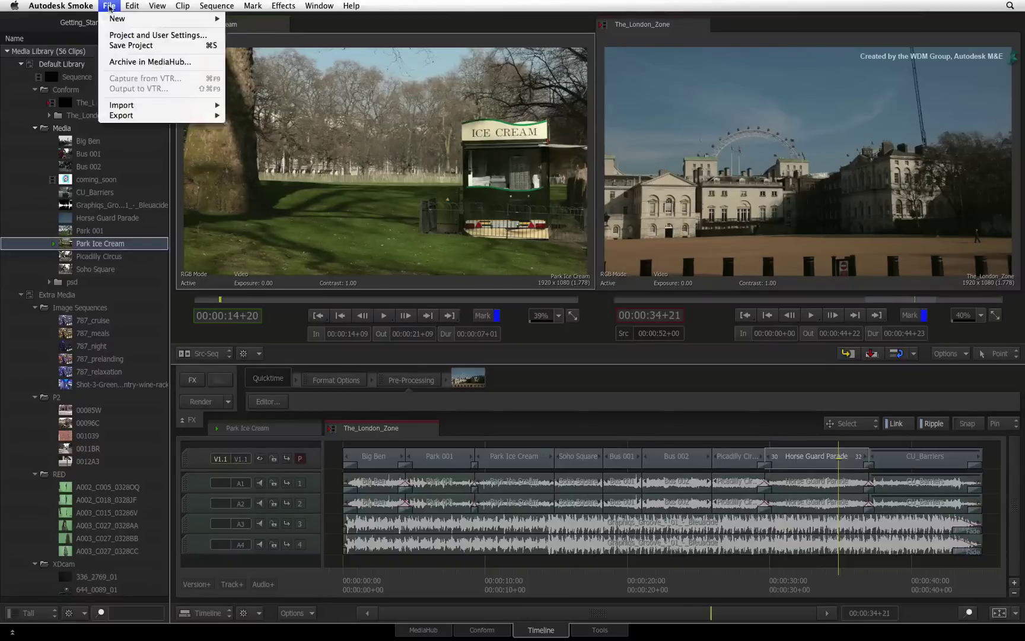
{"action": "mouse_move", "coordinate": [147, 117]}
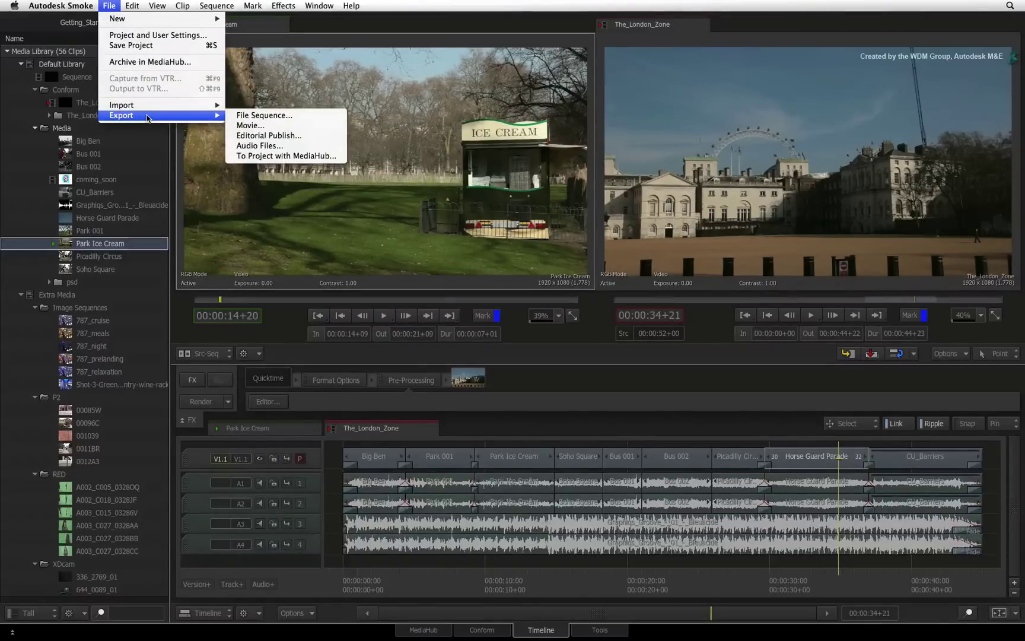
{"action": "mouse_move", "coordinate": [159, 21]}
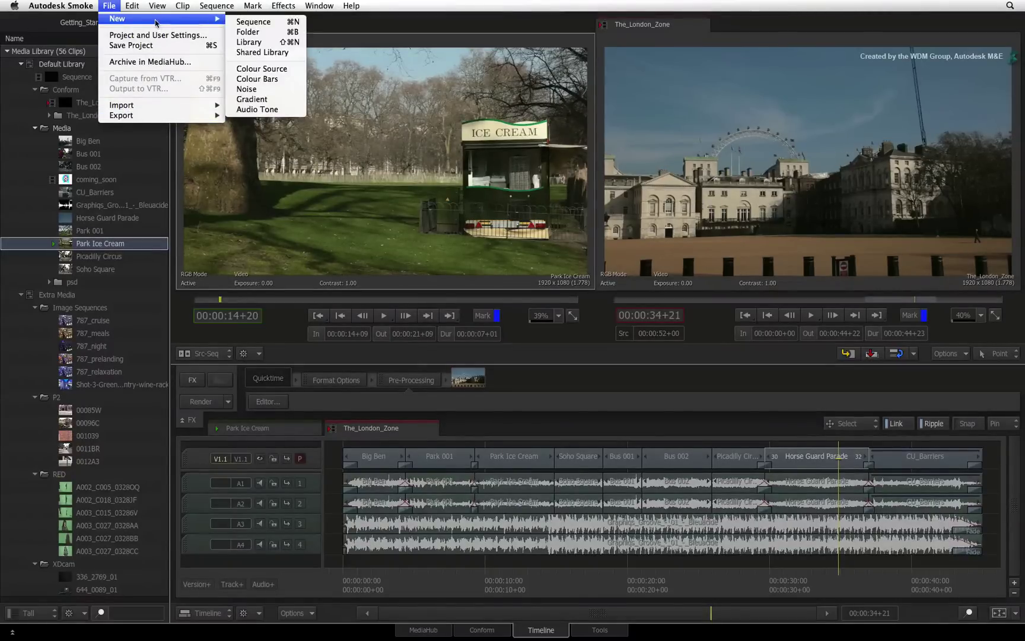
{"action": "mouse_move", "coordinate": [60, 6]}
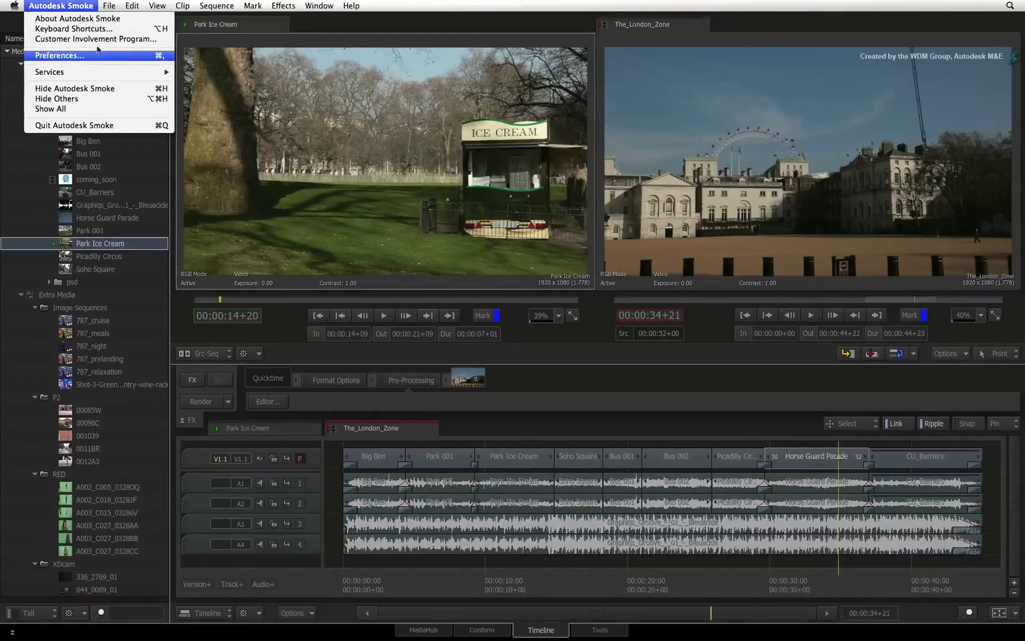
{"action": "left_click", "coordinate": [62, 4]}
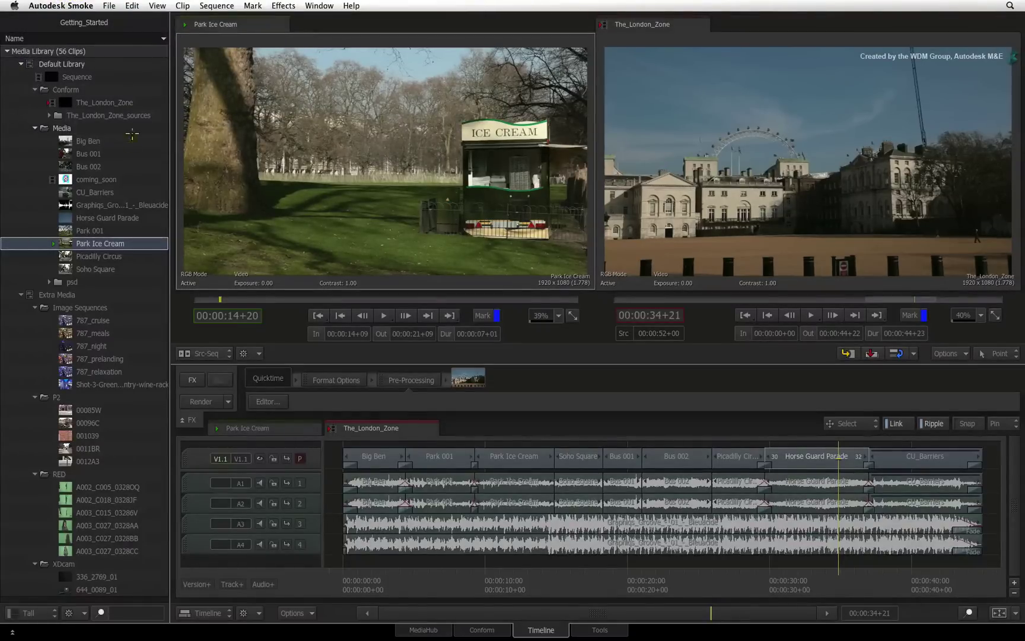
{"action": "right_click", "coordinate": [142, 243]}
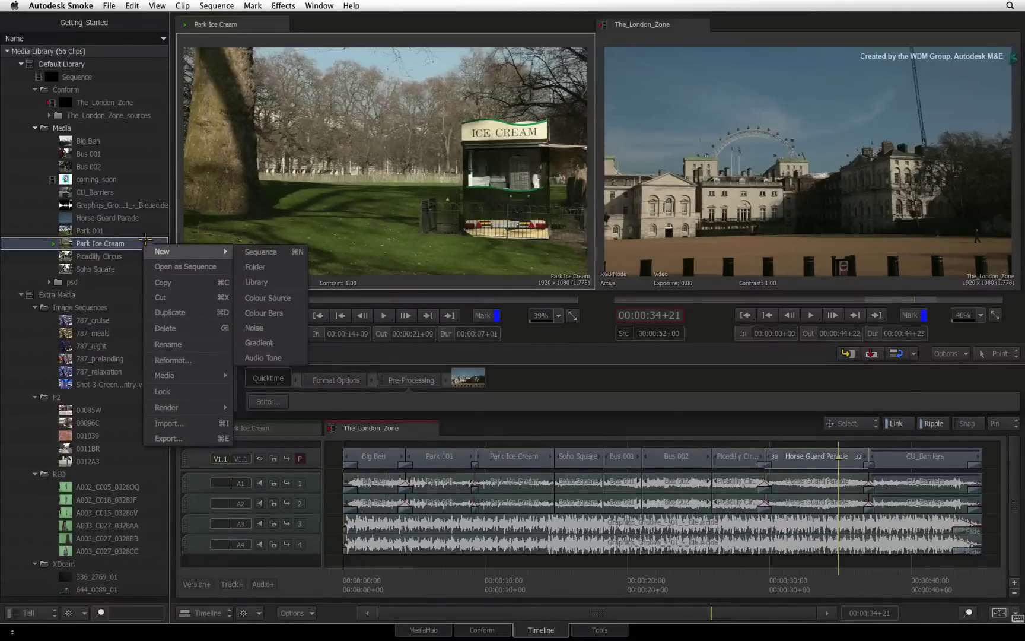
{"action": "left_click", "coordinate": [593, 336]}
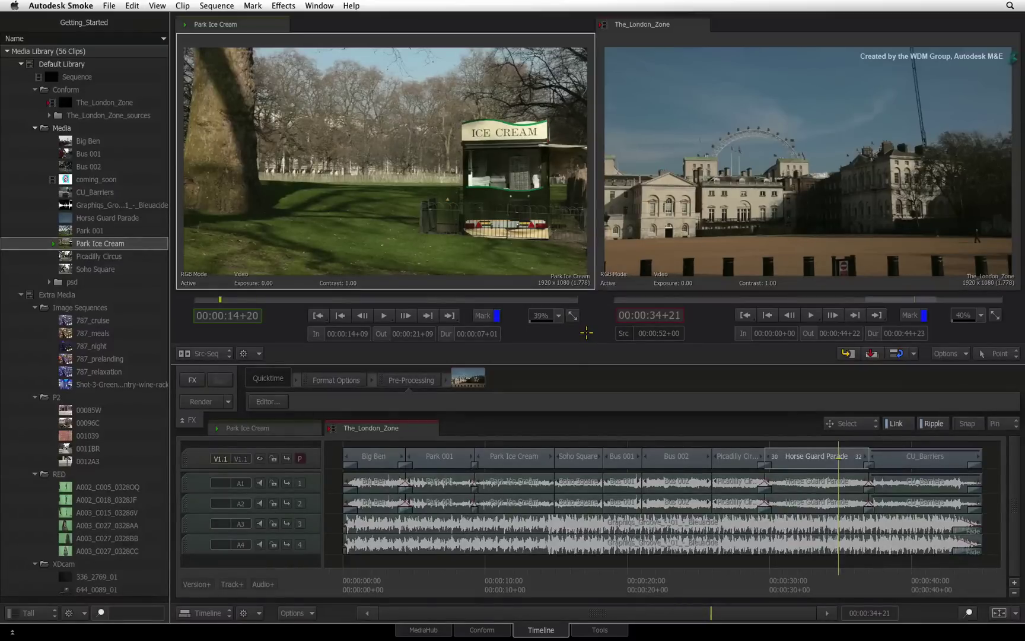
Step: View the MediaHub file browser, then switch to the Conform workspace
{"action": "left_click", "coordinate": [401, 629]}
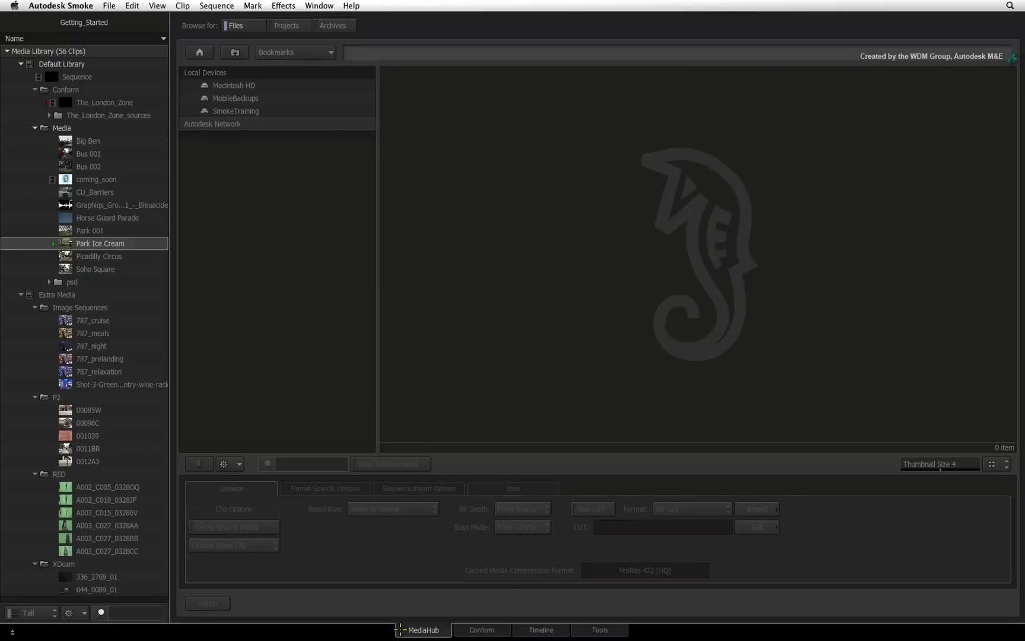
{"action": "left_click", "coordinate": [462, 631]}
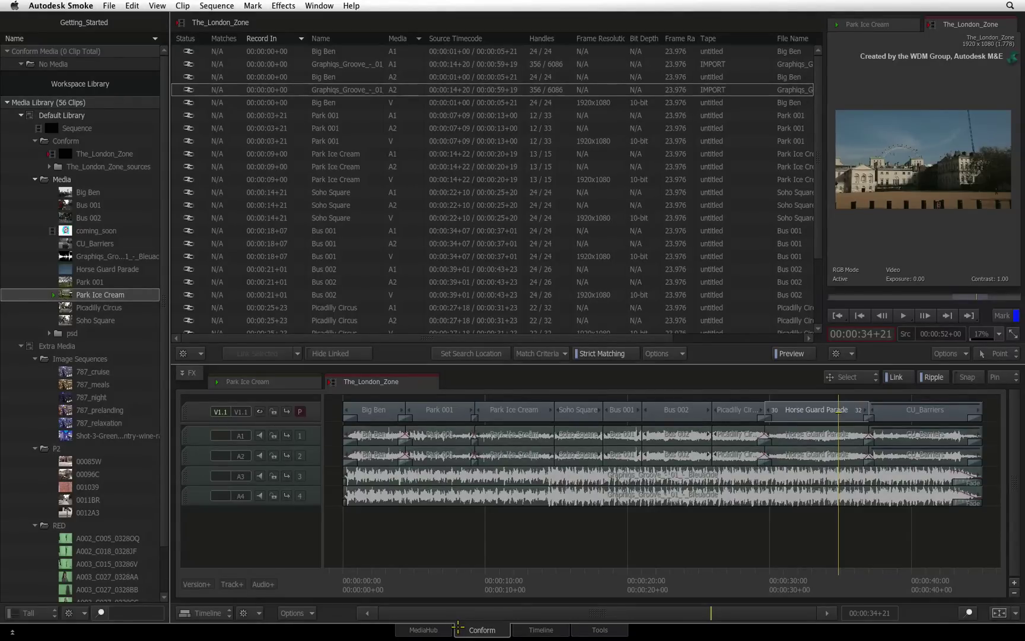
Step: Switch to the Timeline workspace, then to the Tools workspace with clip thumbnails
{"action": "left_click", "coordinate": [522, 630]}
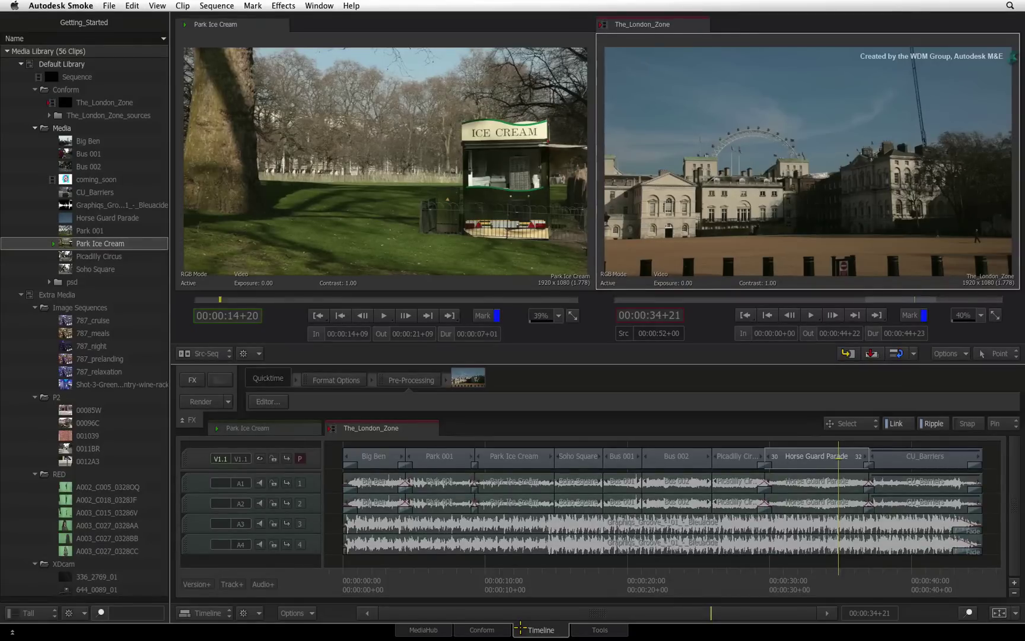
{"action": "left_click", "coordinate": [578, 628]}
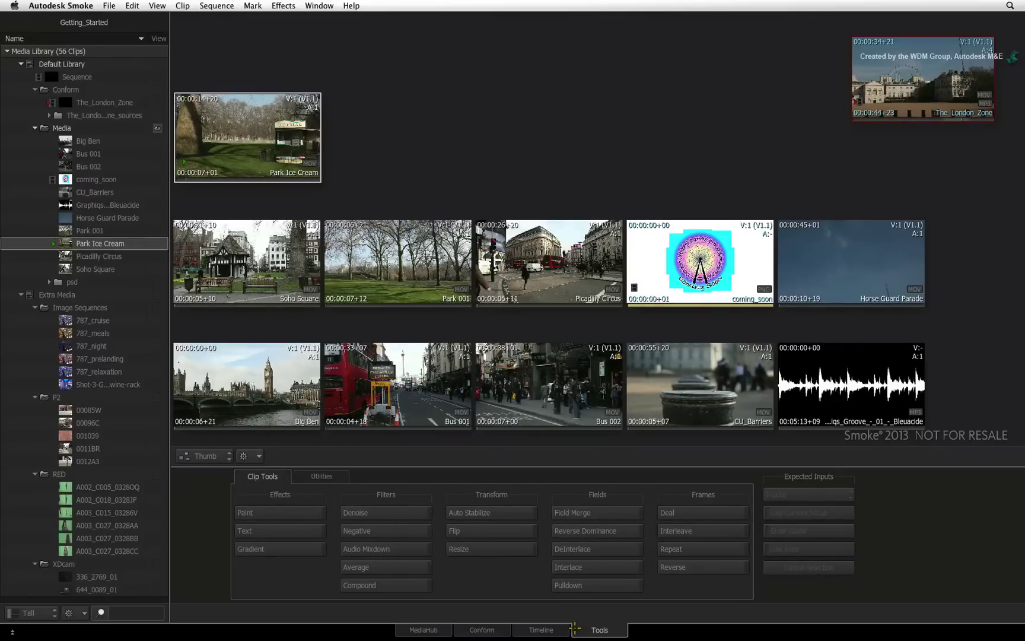
Step: Switch back to the Timeline workspace showing The_London_Zone sequence
{"action": "left_click", "coordinate": [521, 628]}
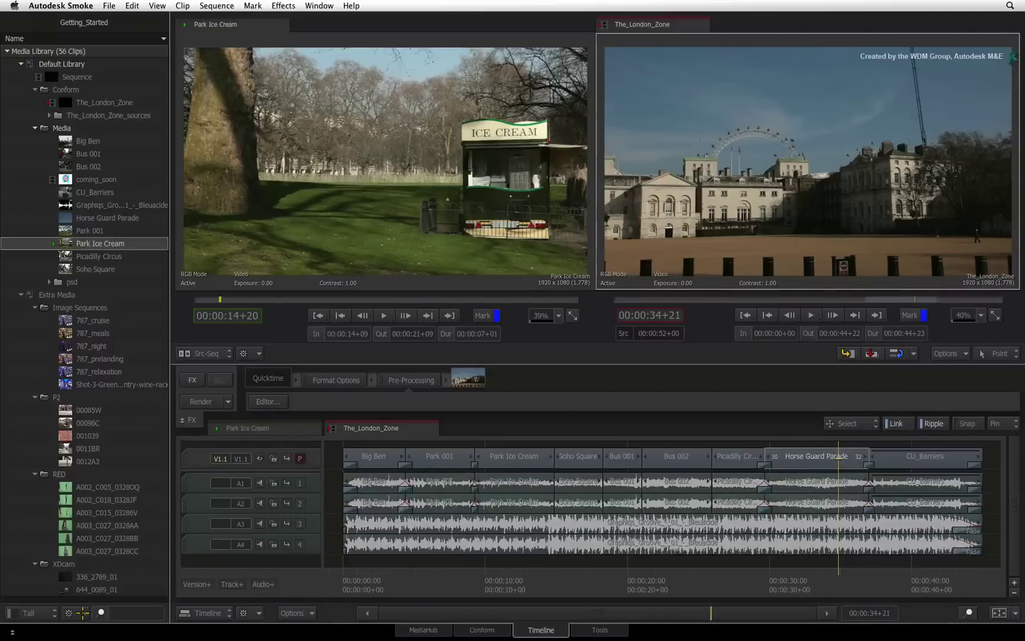
{"action": "left_click", "coordinate": [82, 612]}
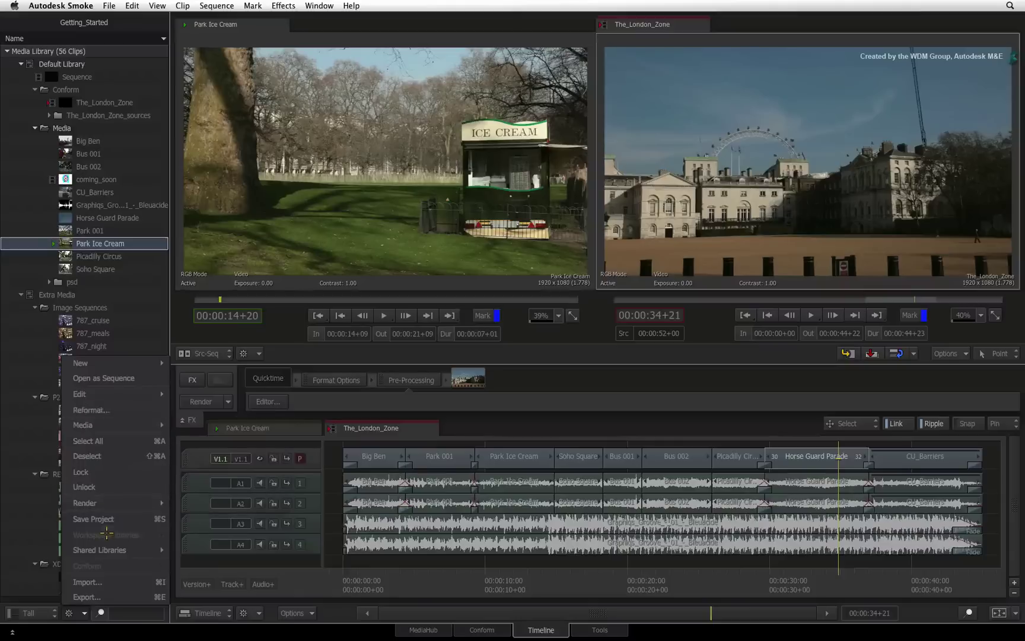
{"action": "left_click", "coordinate": [86, 612]}
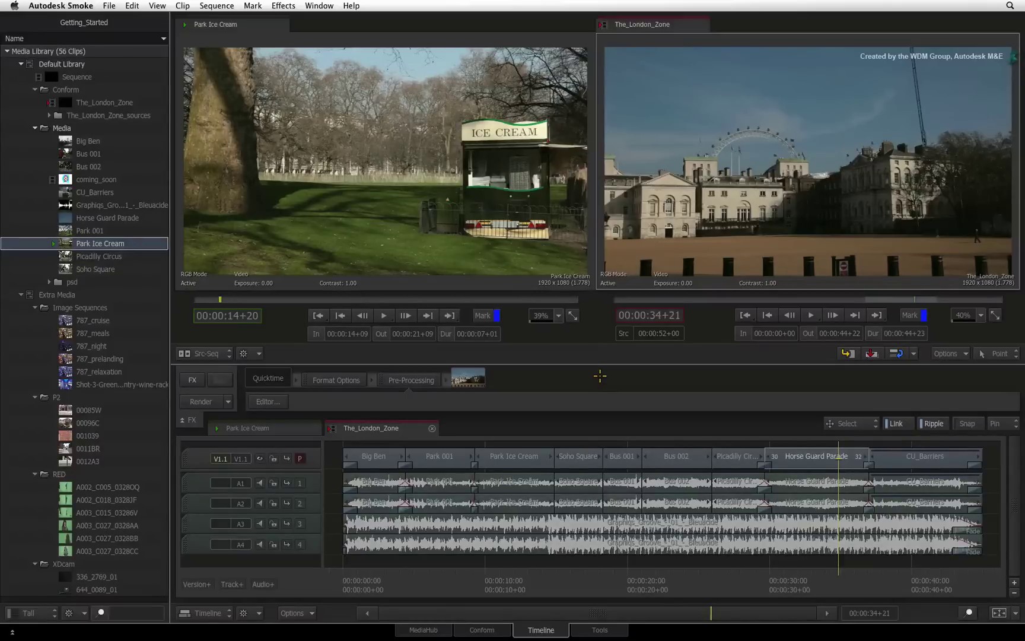
{"action": "left_click", "coordinate": [227, 352]}
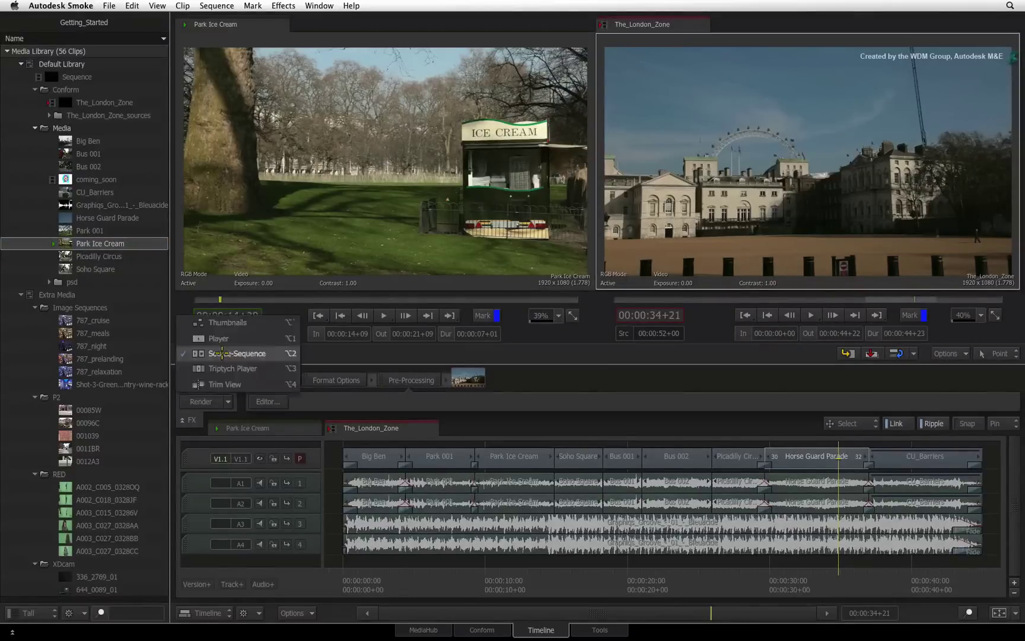
{"action": "left_click", "coordinate": [228, 337]}
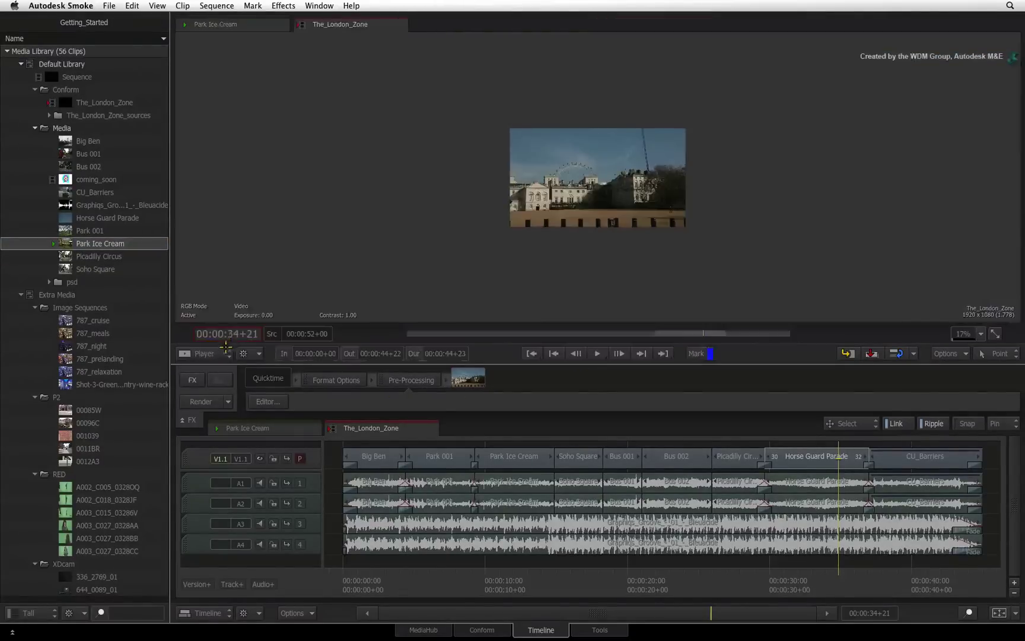
{"action": "left_click", "coordinate": [223, 353]}
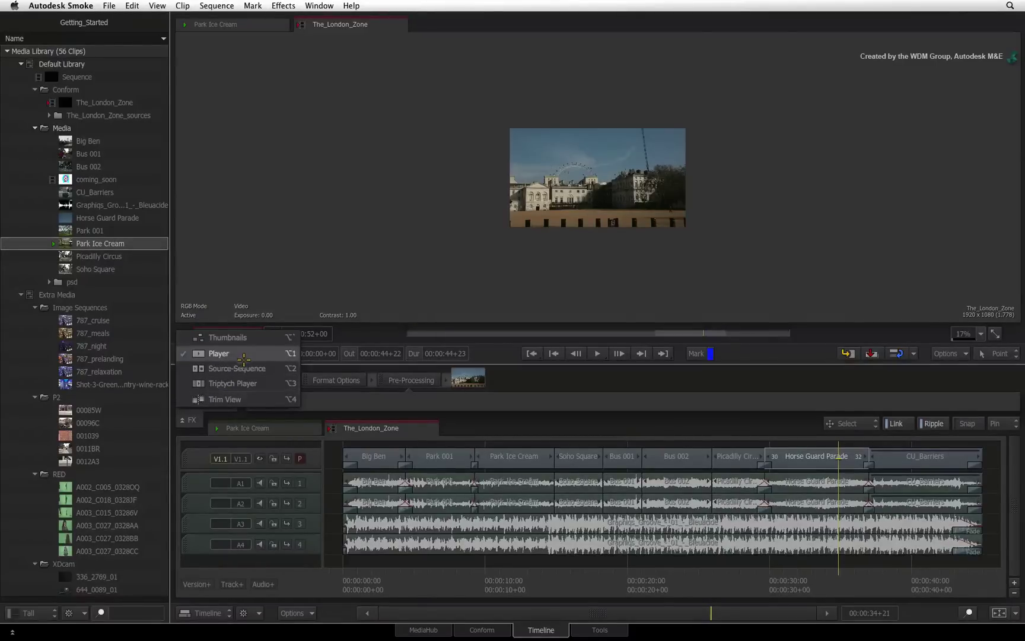
{"action": "left_click", "coordinate": [276, 369]}
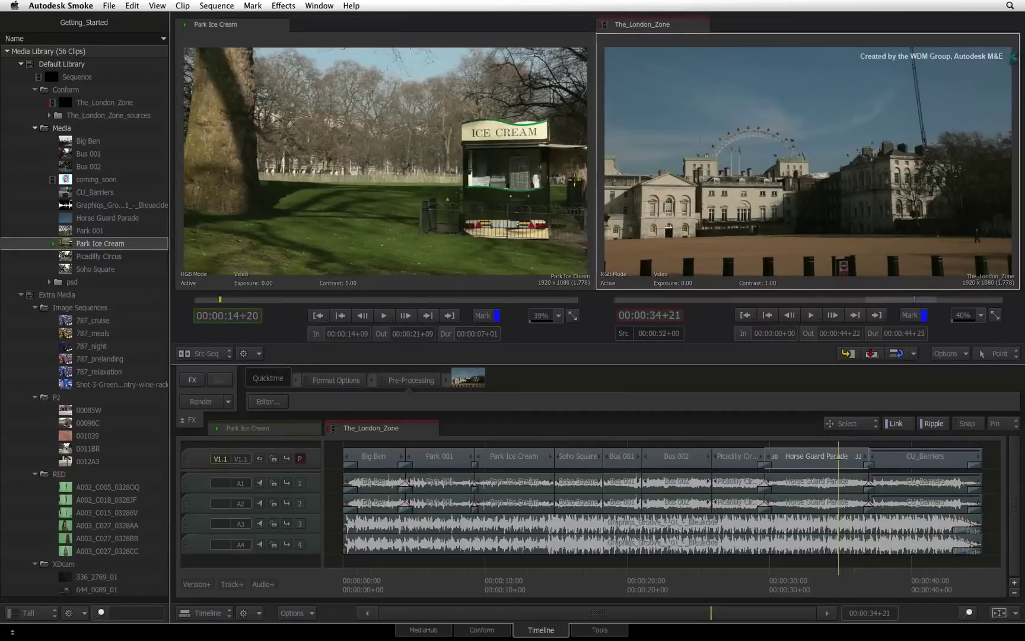
{"action": "left_click_drag", "start_coordinate": [595, 175], "coordinate": [587, 197]}
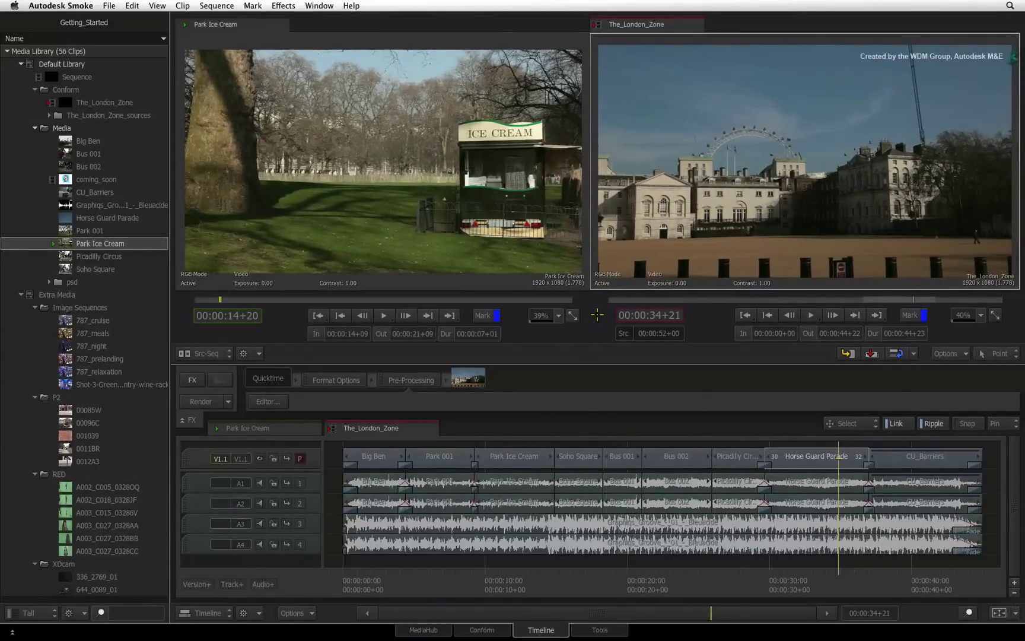
Step: Zoom the record viewer image to 38%, pan it slightly, and scrub to Horse Guard Parade
{"action": "left_click", "coordinate": [1013, 353]}
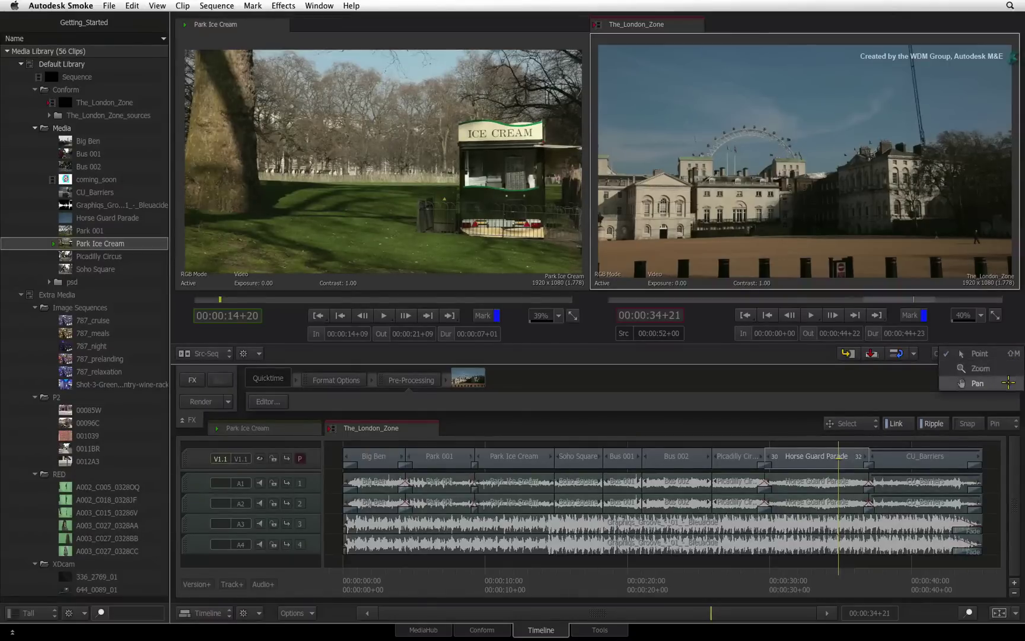
{"action": "left_click", "coordinate": [979, 353]}
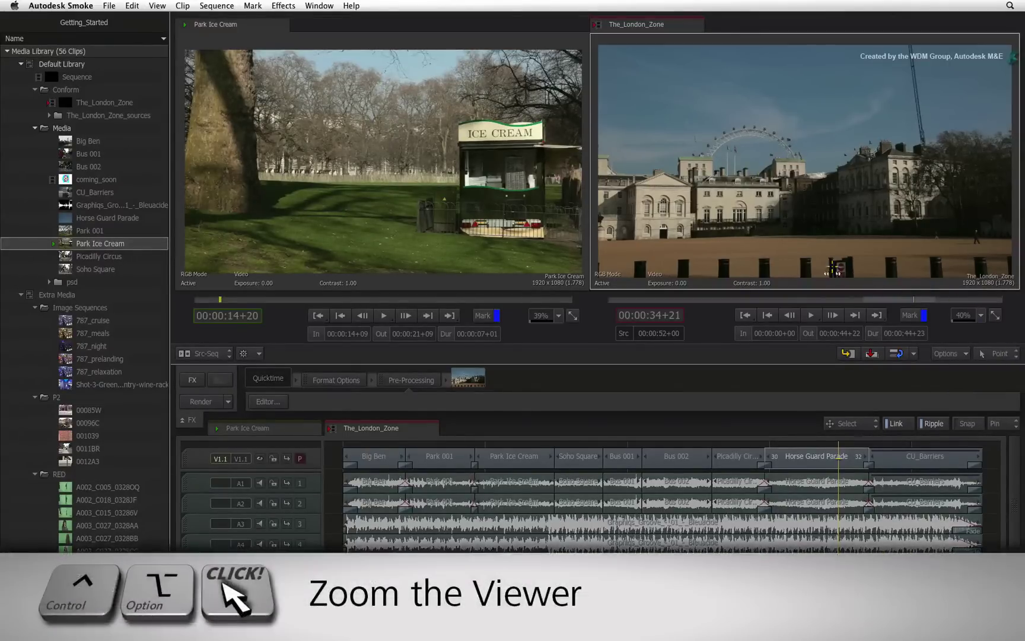
{"action": "left_click", "coordinate": [795, 178], "text": "ctrl+alt"}
{"action": "left_click_drag", "start_coordinate": [795, 178], "coordinate": [779, 179]}
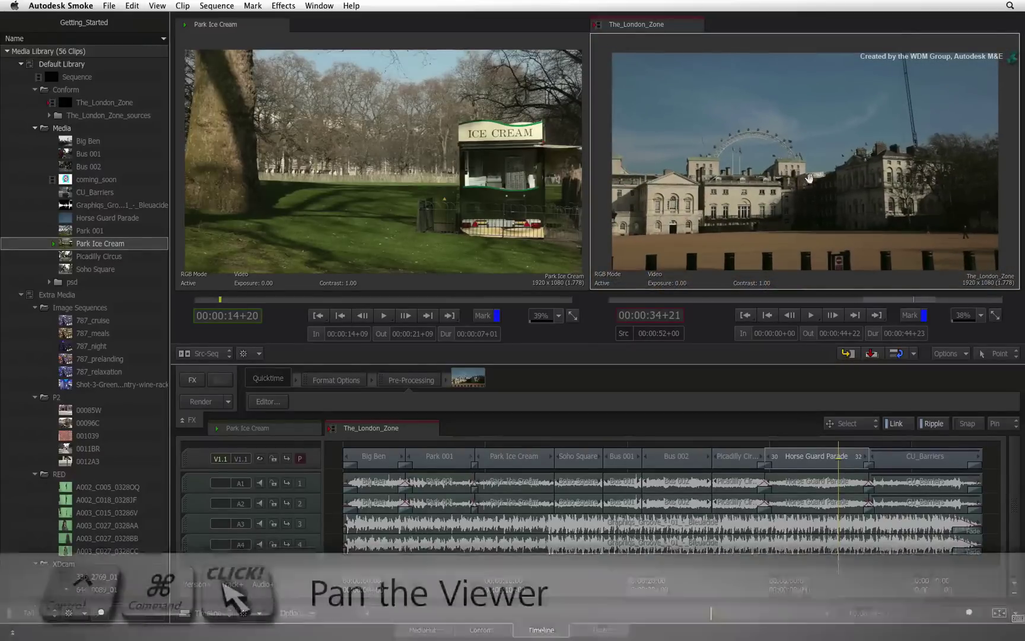
{"action": "mouse_move", "coordinate": [849, 176]}
{"action": "left_mouse_down"}
{"action": "mouse_move", "coordinate": [830, 178]}
{"action": "mouse_move", "coordinate": [860, 181]}
{"action": "mouse_move", "coordinate": [843, 172]}
{"action": "left_mouse_up"}
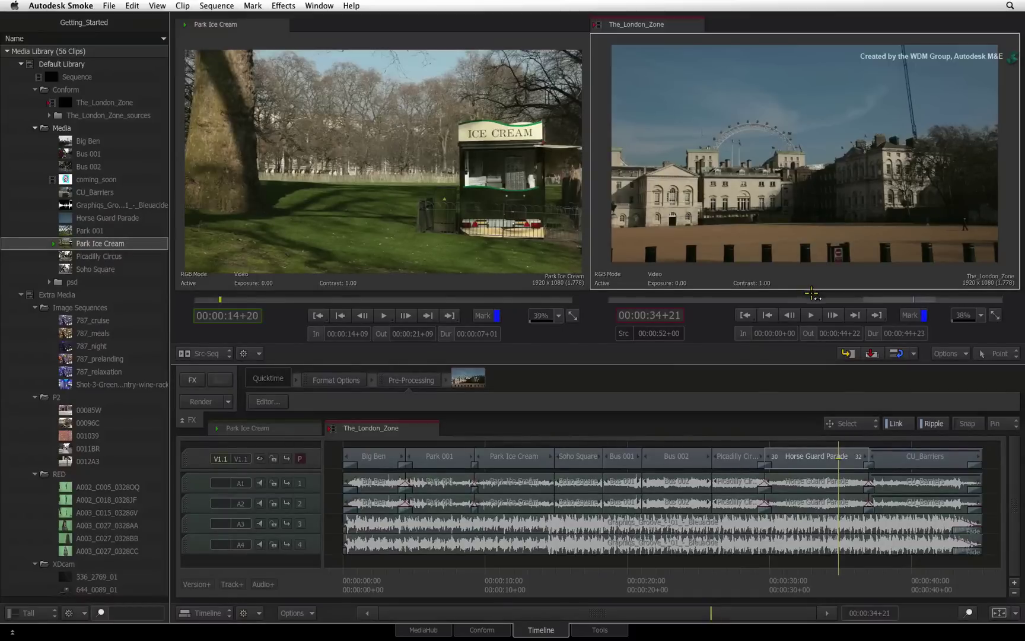
{"action": "left_click", "coordinate": [847, 305]}
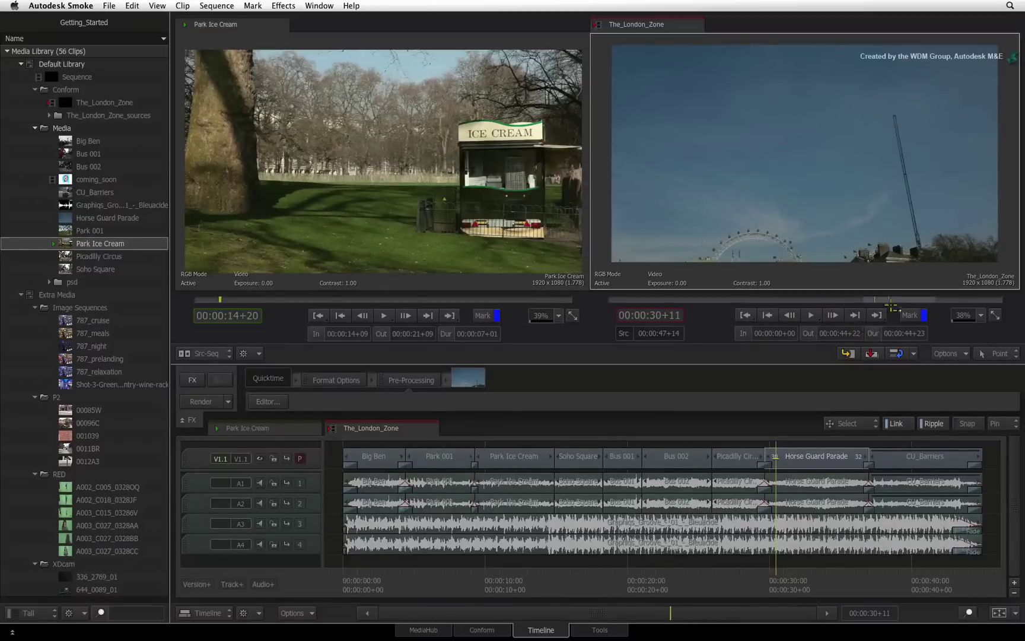
{"action": "left_click_drag", "start_coordinate": [884, 300], "coordinate": [908, 300]}
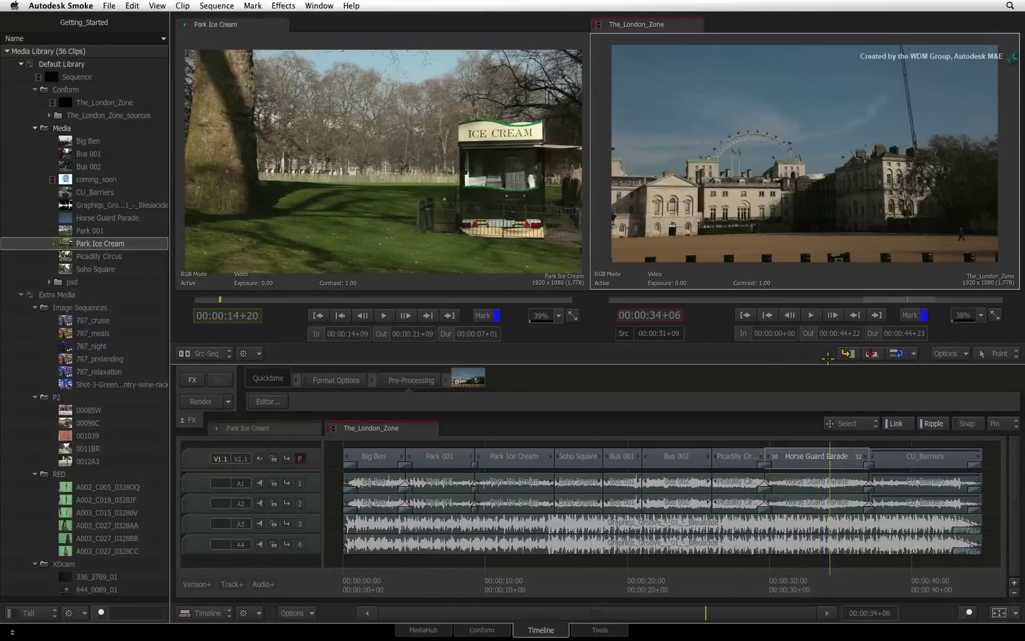
Step: Check the edit-type list, then scrub the sequence back to Soho Square at 00:00:16+18
{"action": "left_click", "coordinate": [914, 353]}
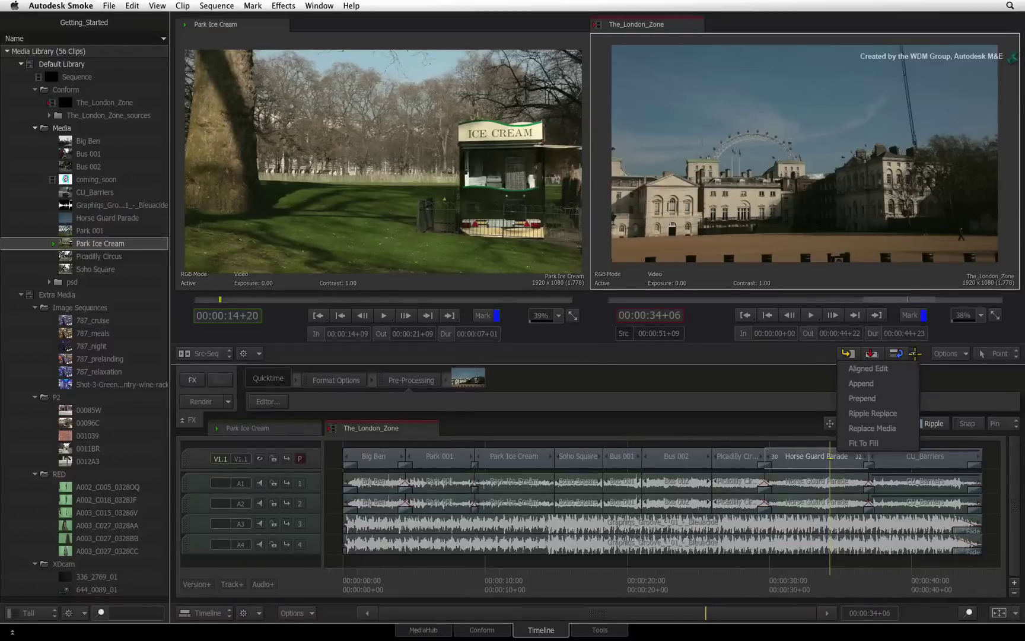
{"action": "left_click", "coordinate": [916, 354]}
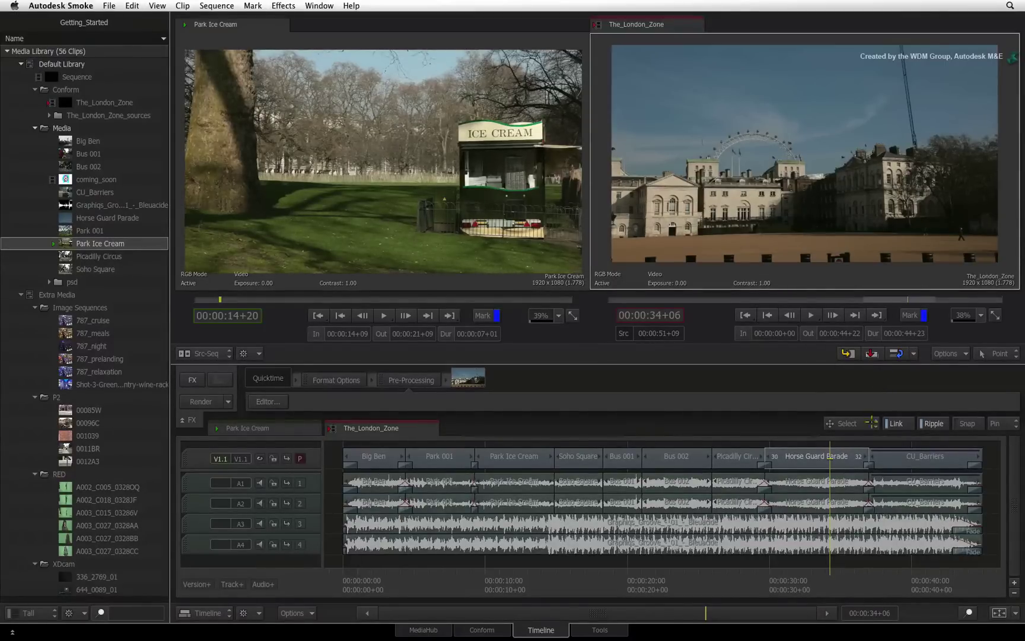
{"action": "left_click_drag", "start_coordinate": [770, 573], "coordinate": [585, 558]}
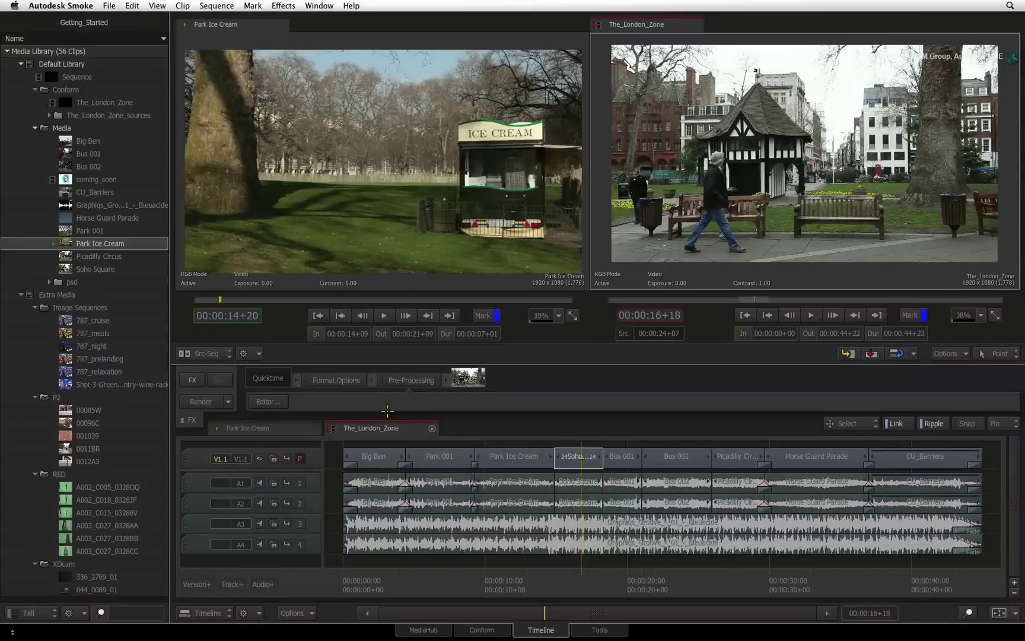
Step: Scrub the Park Ice Cream clip to 00:00:14+09, then return to The_London_Zone sequence
{"action": "left_click", "coordinate": [288, 428]}
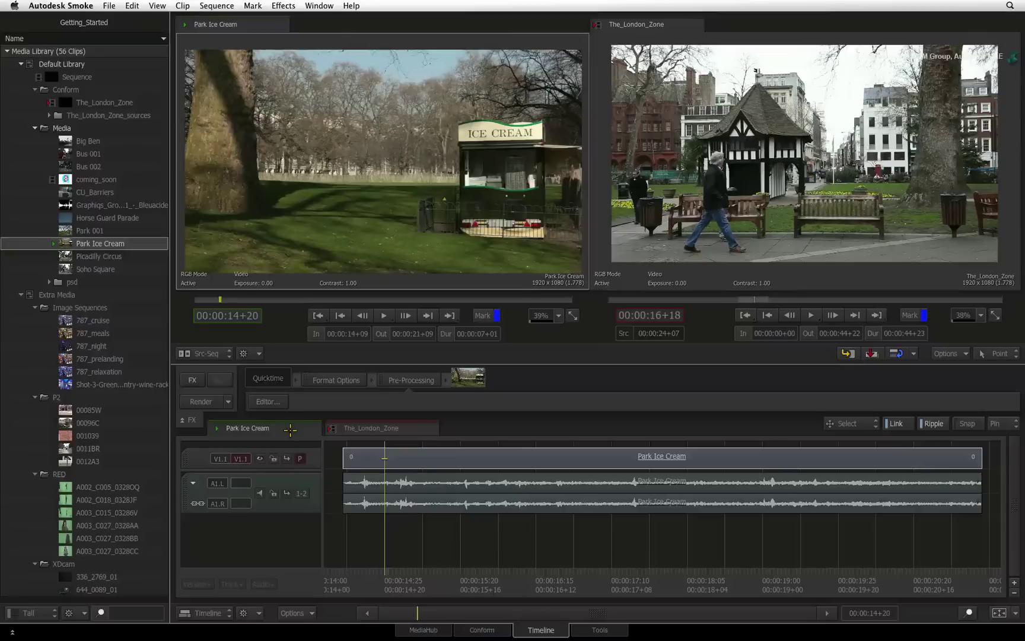
{"action": "left_click_drag", "start_coordinate": [373, 570], "coordinate": [295, 524]}
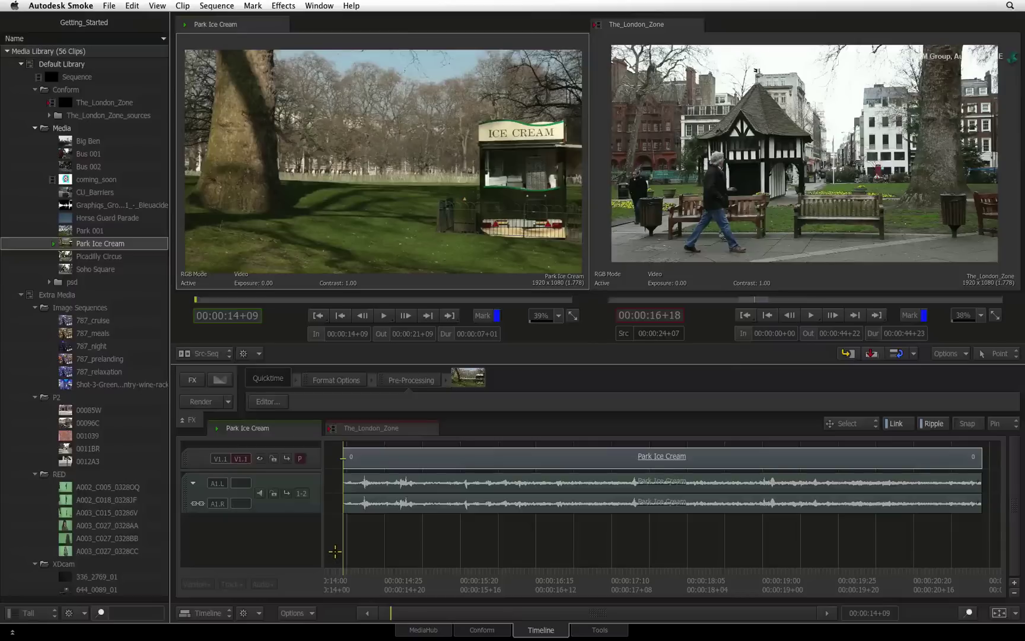
{"action": "left_click", "coordinate": [409, 428]}
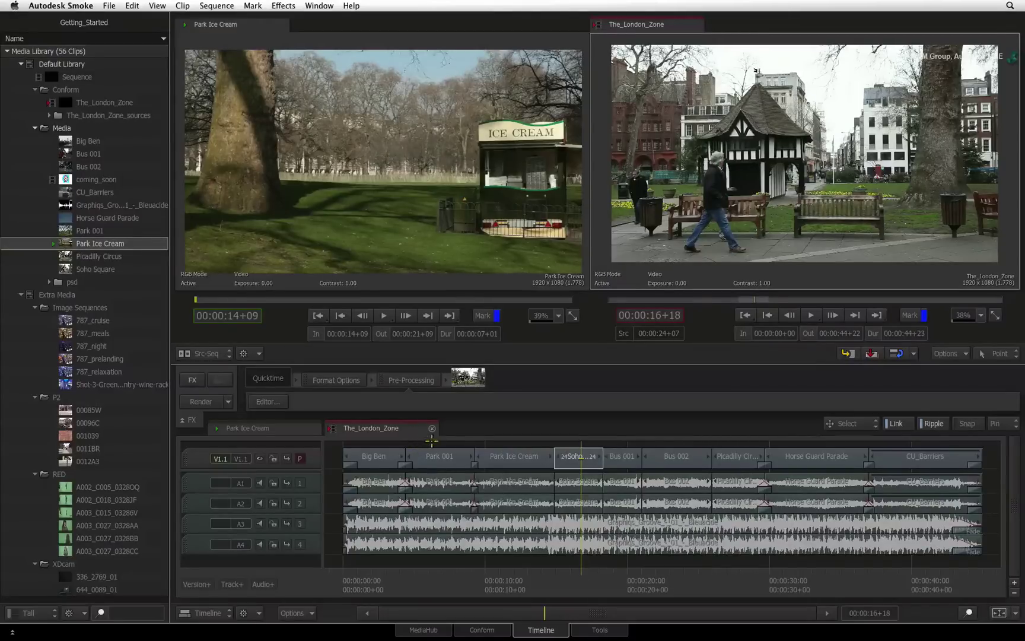
{"action": "left_click", "coordinate": [866, 423]}
{"action": "left_click", "coordinate": [779, 428]}
{"action": "left_click", "coordinate": [976, 424]}
{"action": "left_click", "coordinate": [976, 424]}
{"action": "left_click", "coordinate": [261, 460]}
{"action": "left_click", "coordinate": [261, 460]}
{"action": "left_click", "coordinate": [274, 458]}
{"action": "left_click", "coordinate": [274, 458]}
{"action": "right_click", "coordinate": [257, 611]}
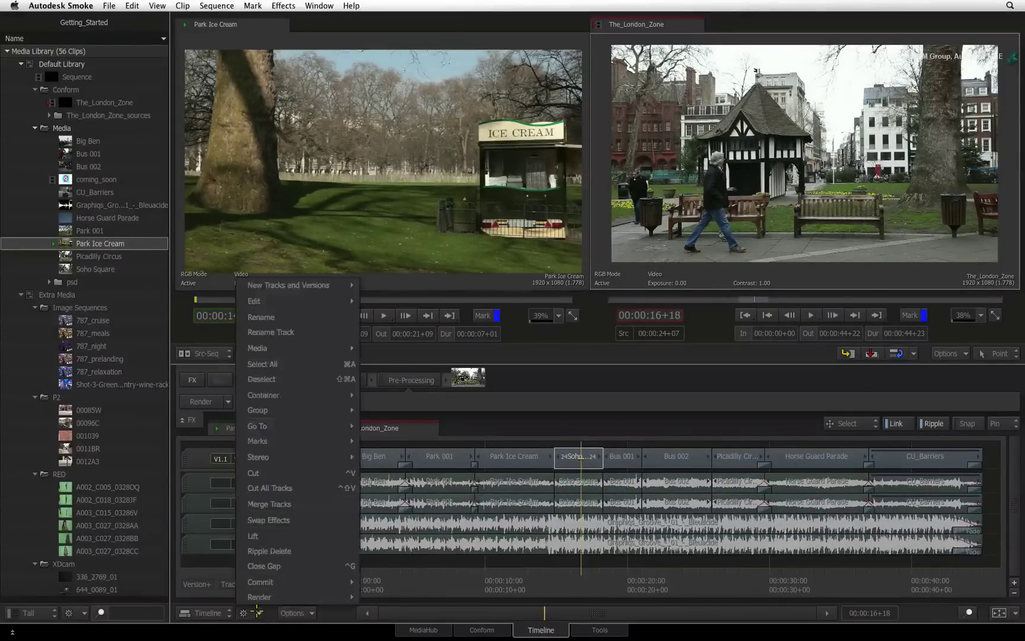
{"action": "left_click", "coordinate": [309, 612]}
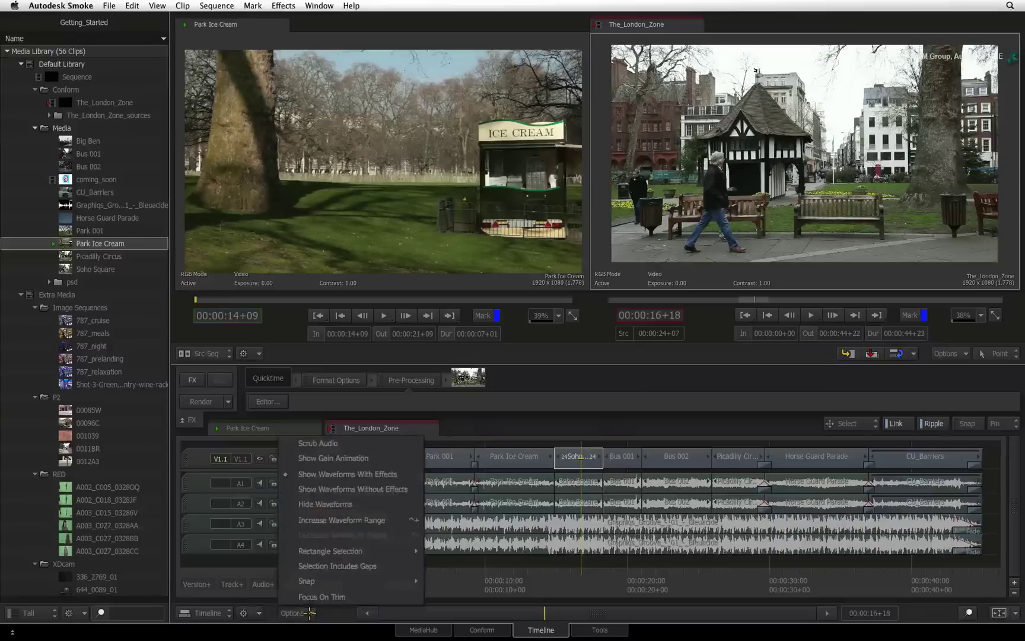
{"action": "left_click", "coordinate": [333, 611]}
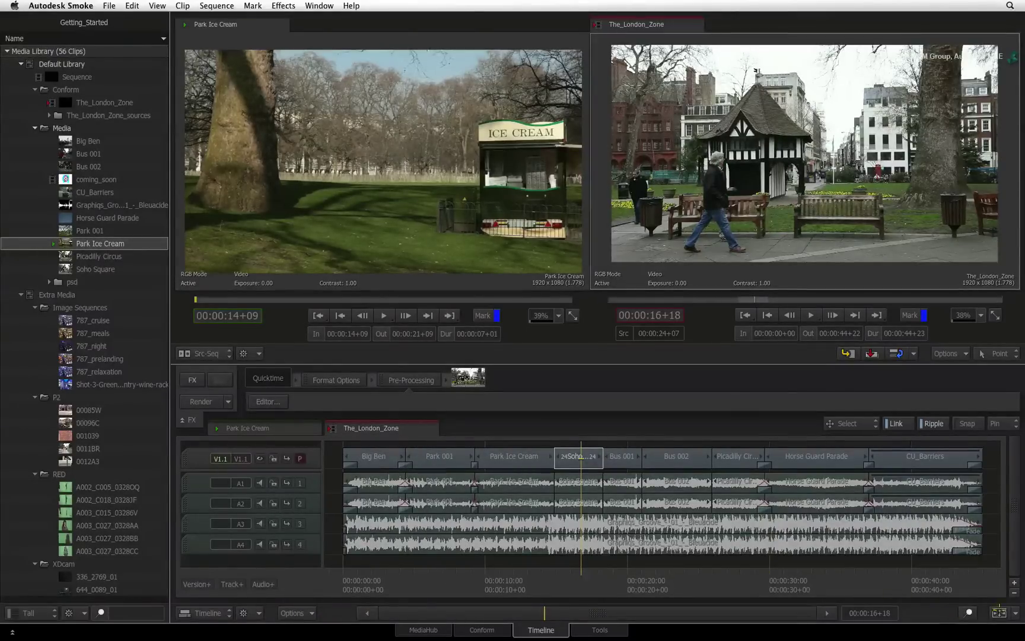
{"action": "left_click", "coordinate": [1015, 613]}
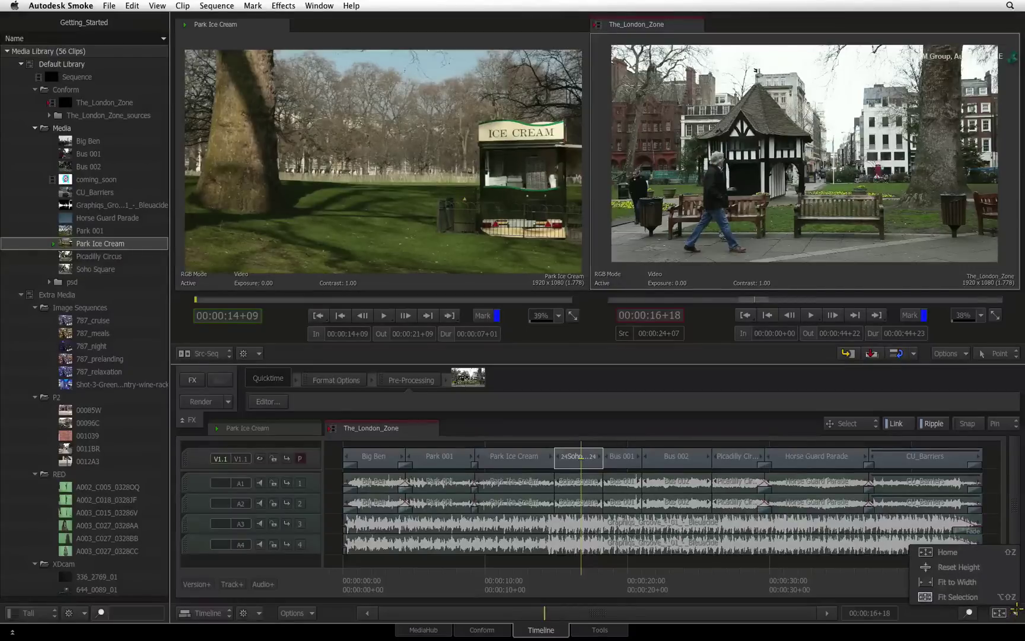
{"action": "left_click", "coordinate": [943, 612]}
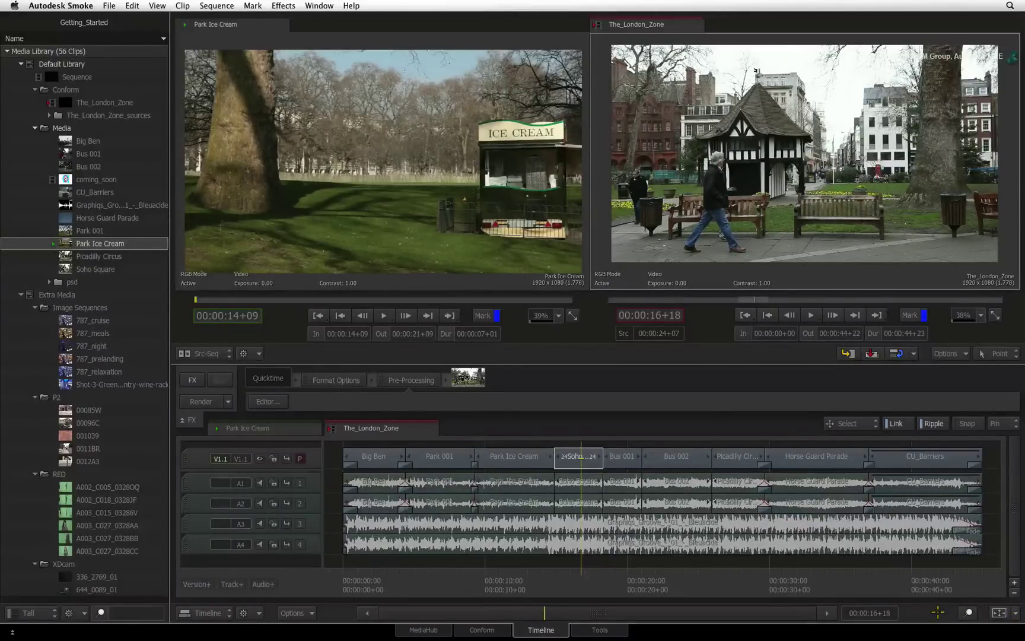